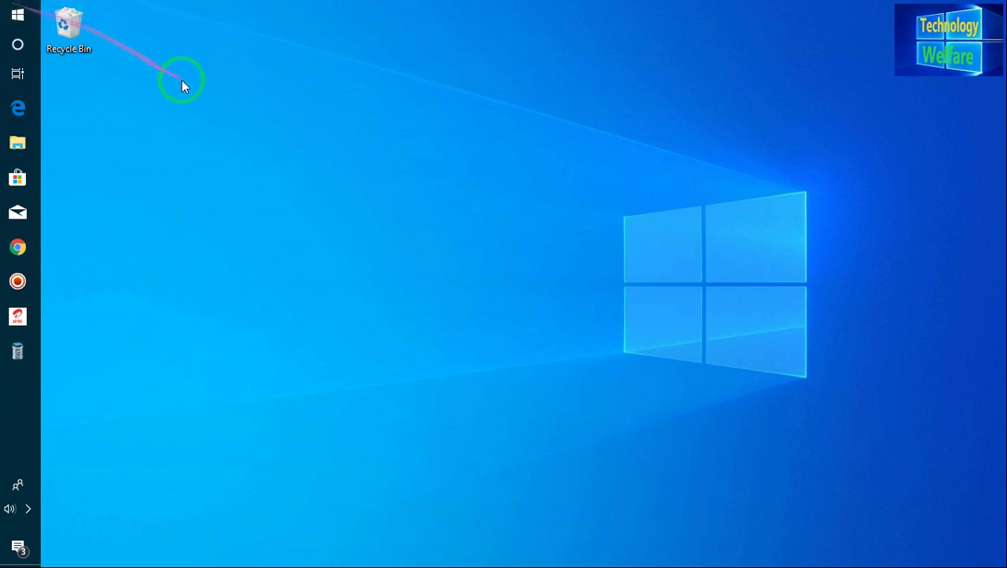
Step: Launch tinyumbrella.exe from the Start menu's Recently added list
left_click(17, 11)
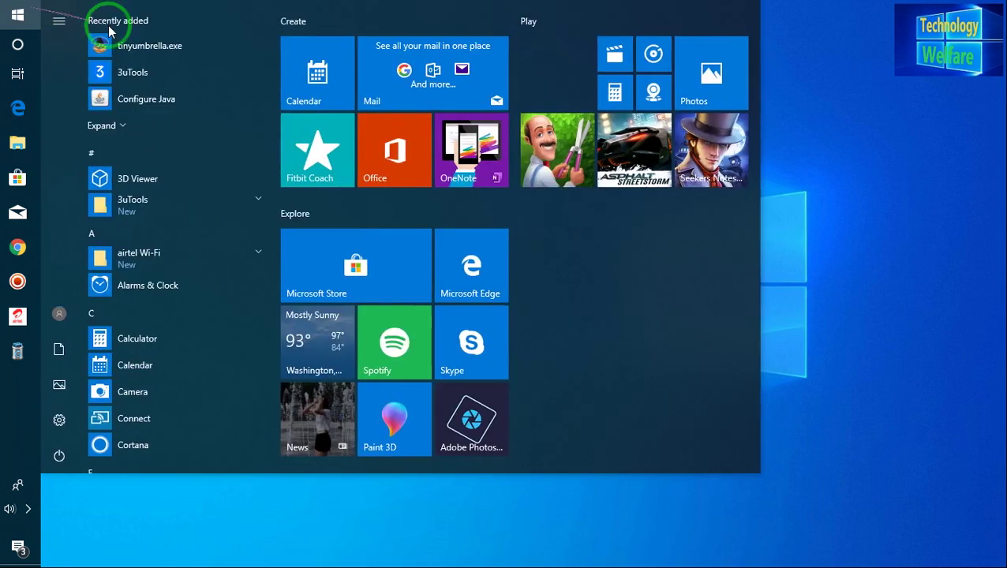
left_click(196, 45)
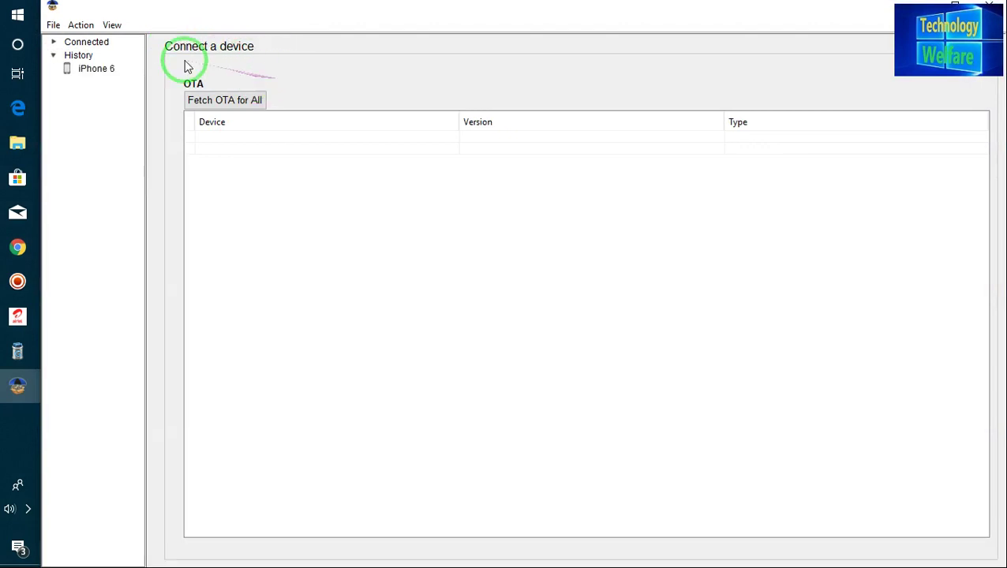
Step: Bring up Action > Create Device, reopening it once, then minimise TinyUmbrella to the desktop
left_click(87, 32)
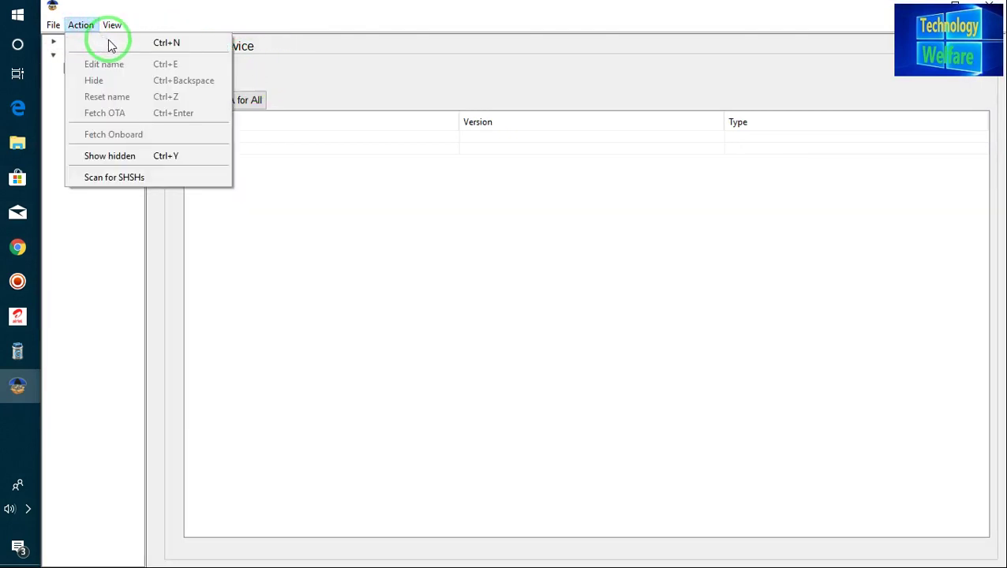
left_click(110, 43)
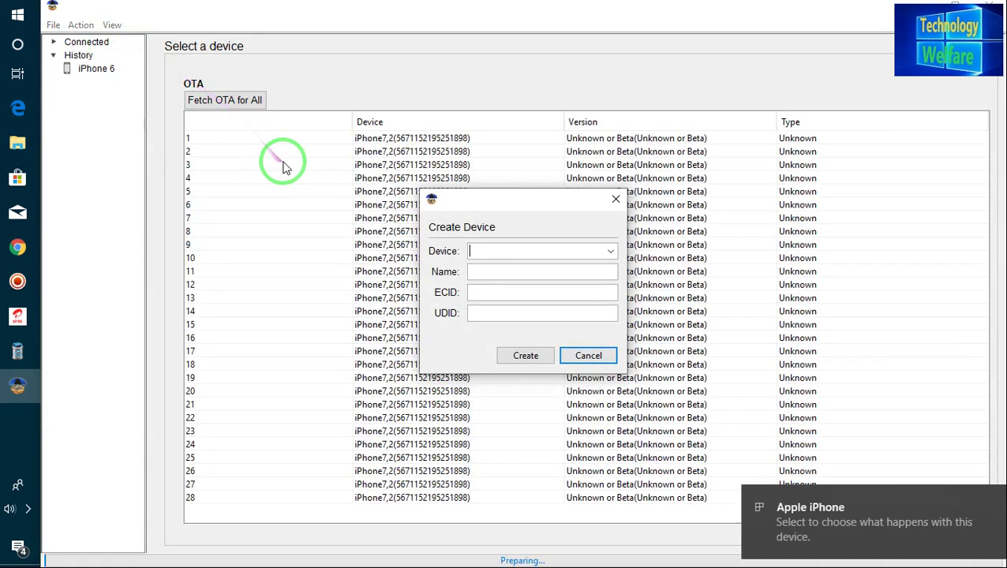
left_click(613, 202)
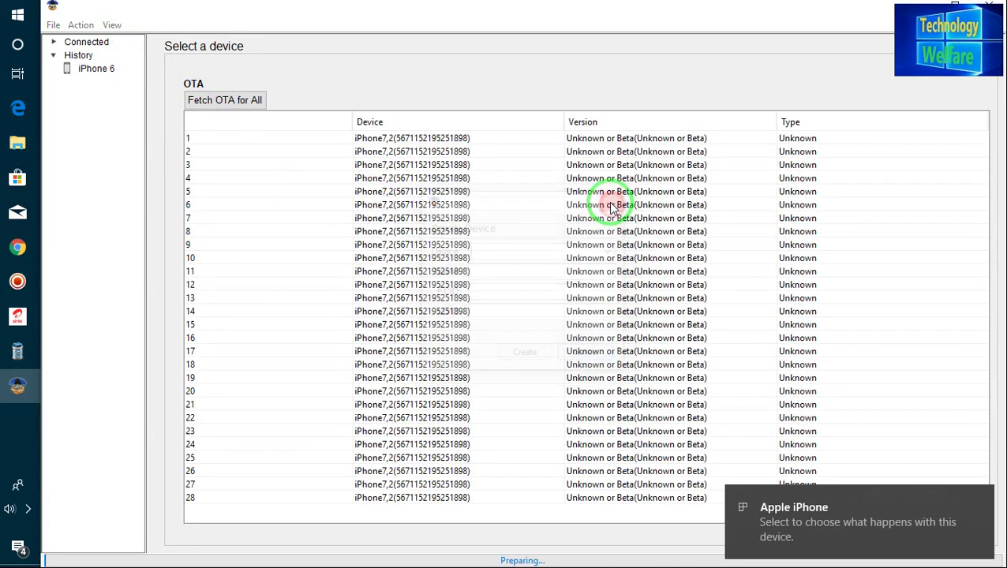
left_click(82, 26)
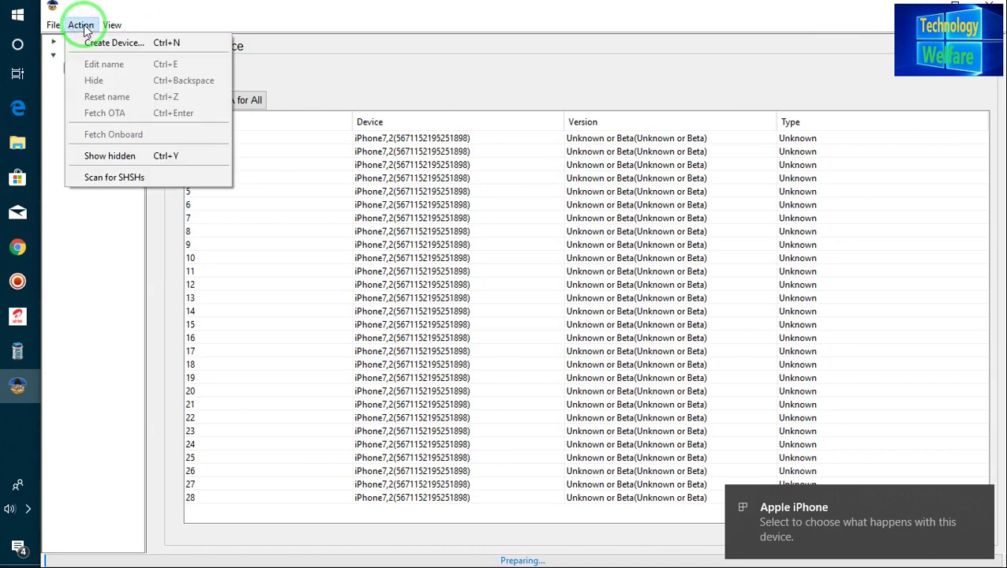
left_click(131, 44)
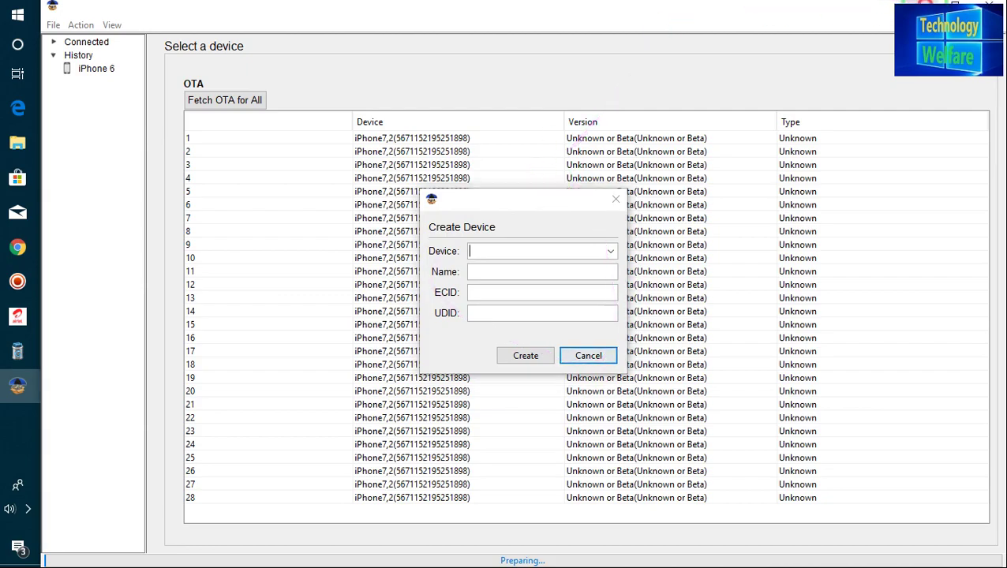
left_click(916, 6)
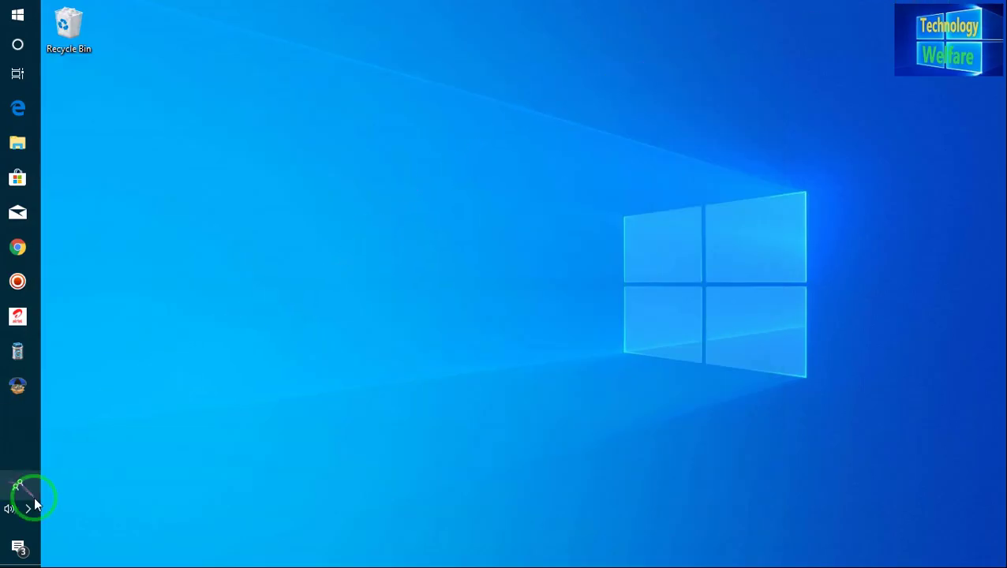
Step: Launch 3uTools from the Start menu so it connects to the iPhone 6
left_click(18, 16)
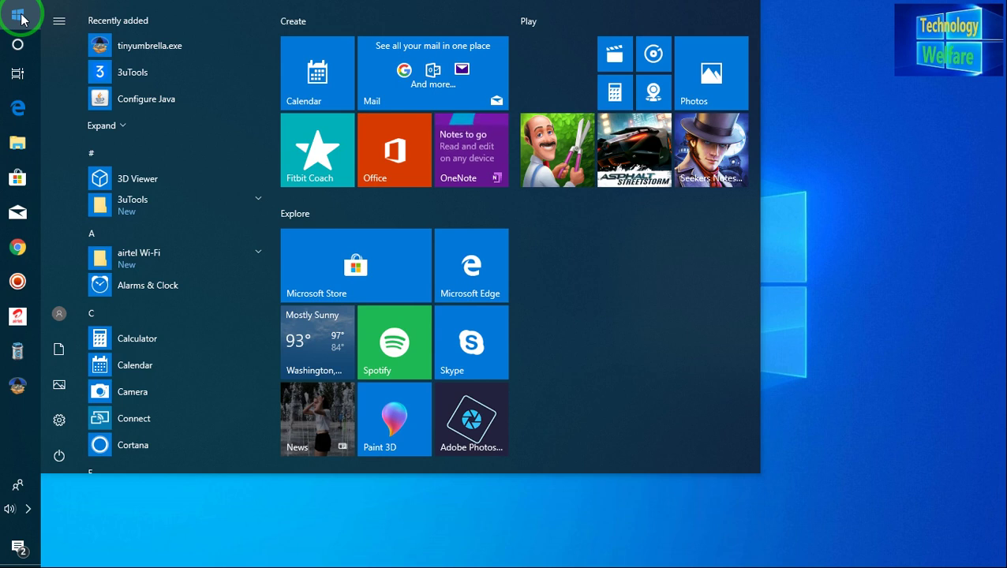
left_click(130, 73)
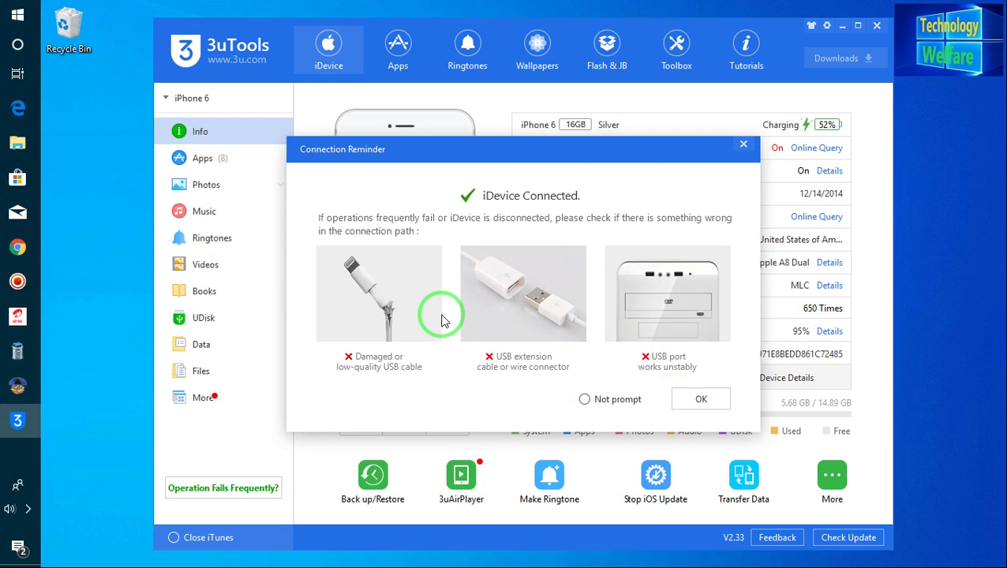
Step: Dismiss 3uTools' iDevice Connected reminder to show the iPhone 6's device info
left_click(20, 385)
left_click(21, 384)
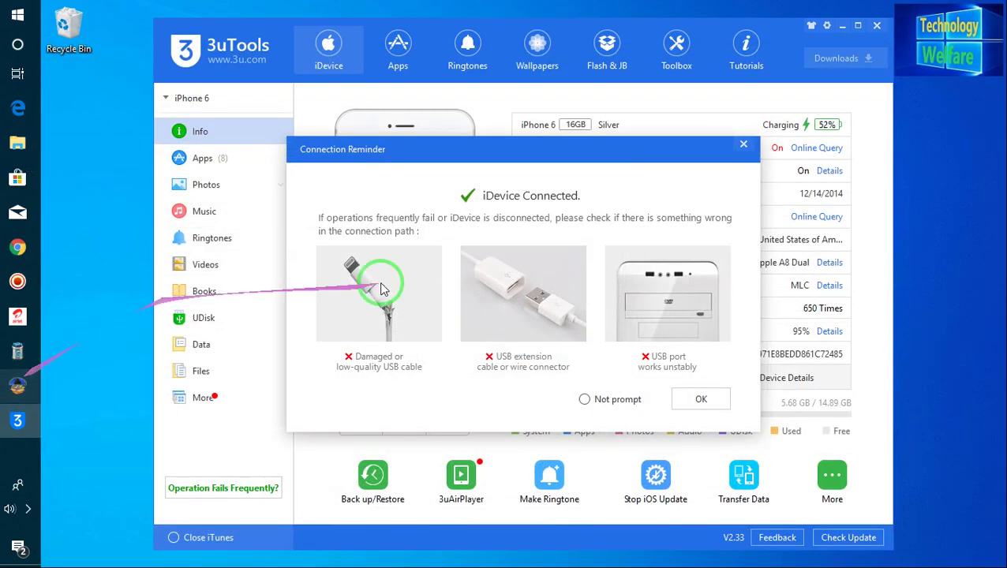
left_click(692, 403)
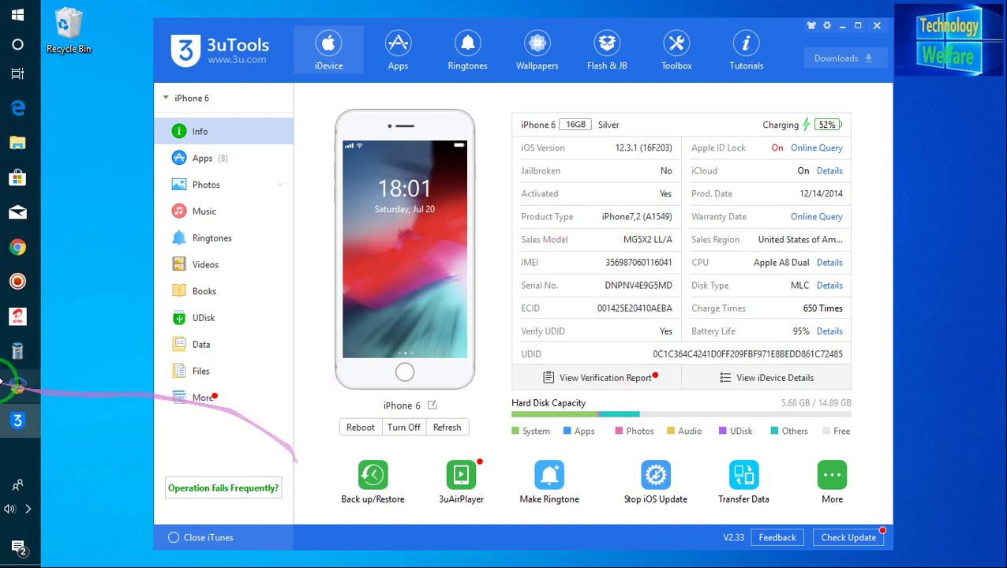
Step: Paste the copied product type iPhone7,2 (A1549) into the Create Device form's Device field
left_click(15, 394)
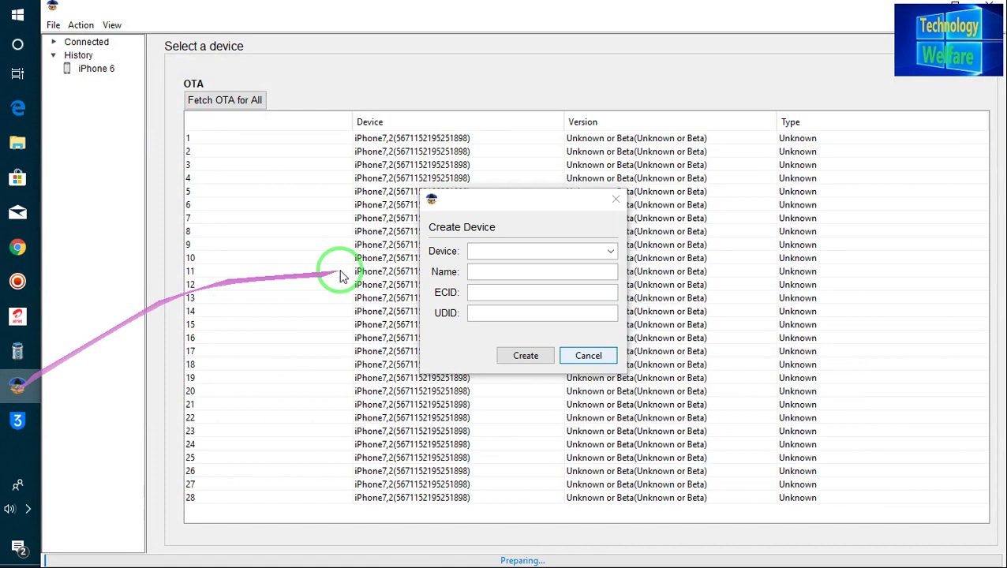
left_click(510, 251)
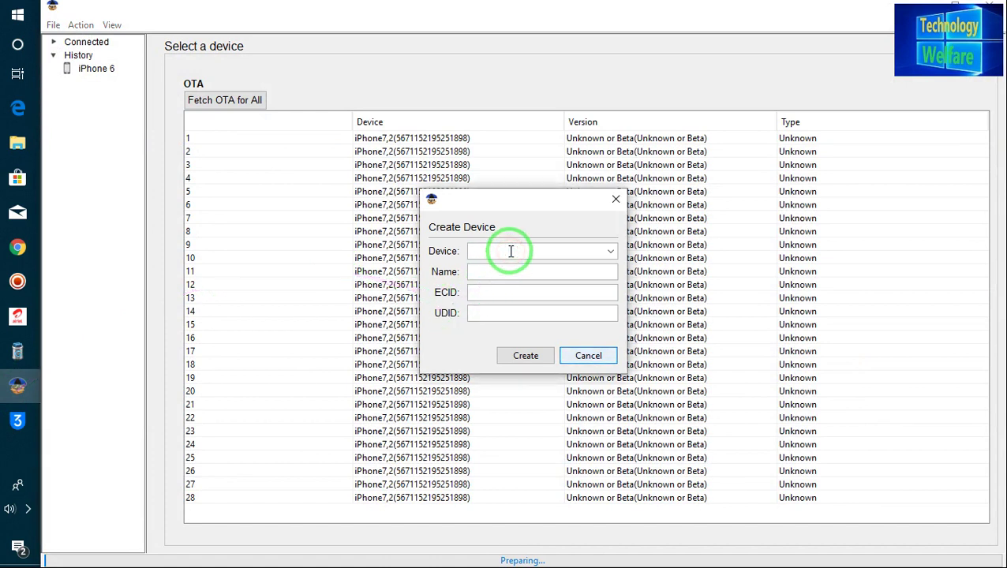
type("iPhone7,2 (A1549)")
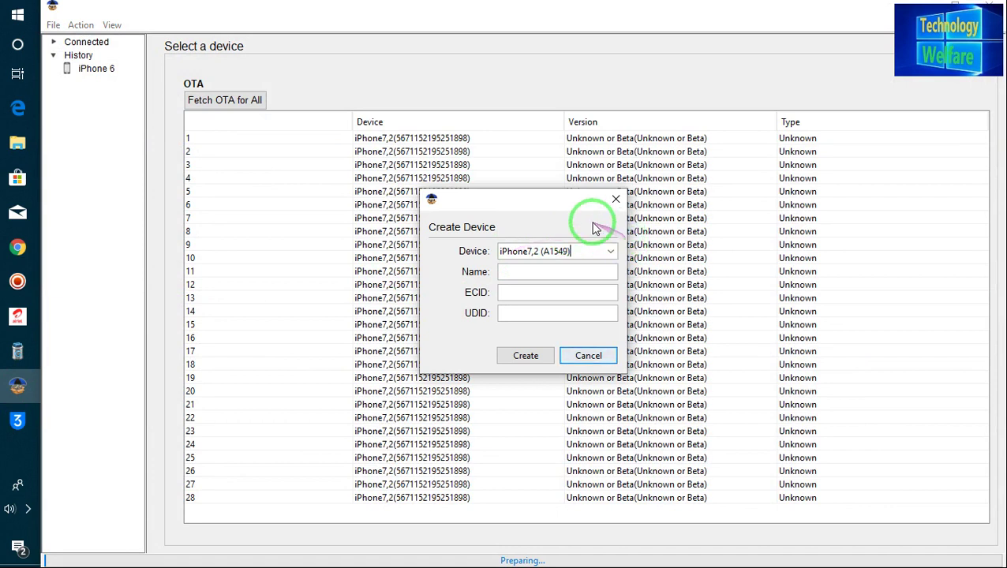
Step: Pick iPhone7,2 (iPhone 6) from the Device model list
left_click(611, 252)
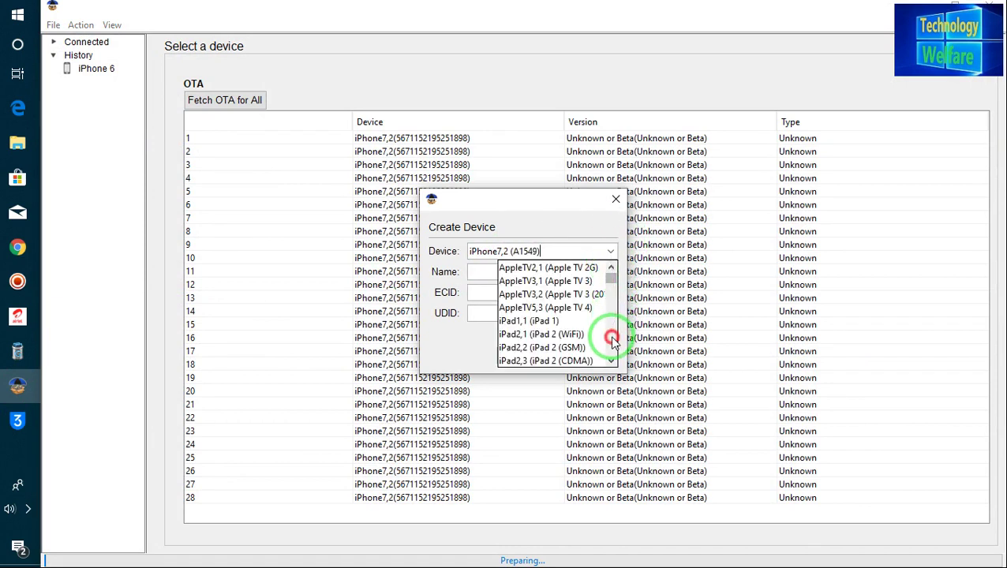
left_click(613, 341)
left_click(613, 341)
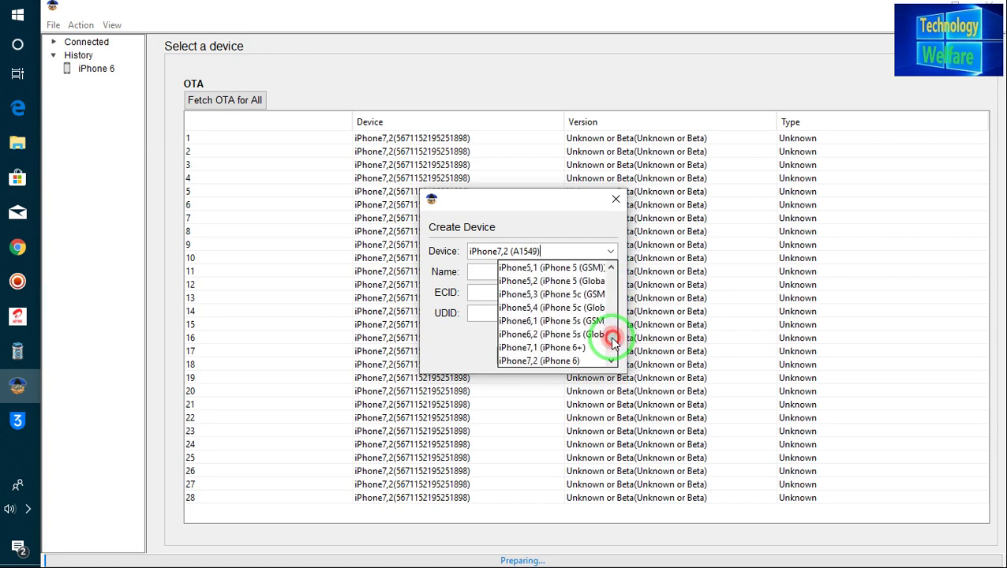
left_click(614, 347)
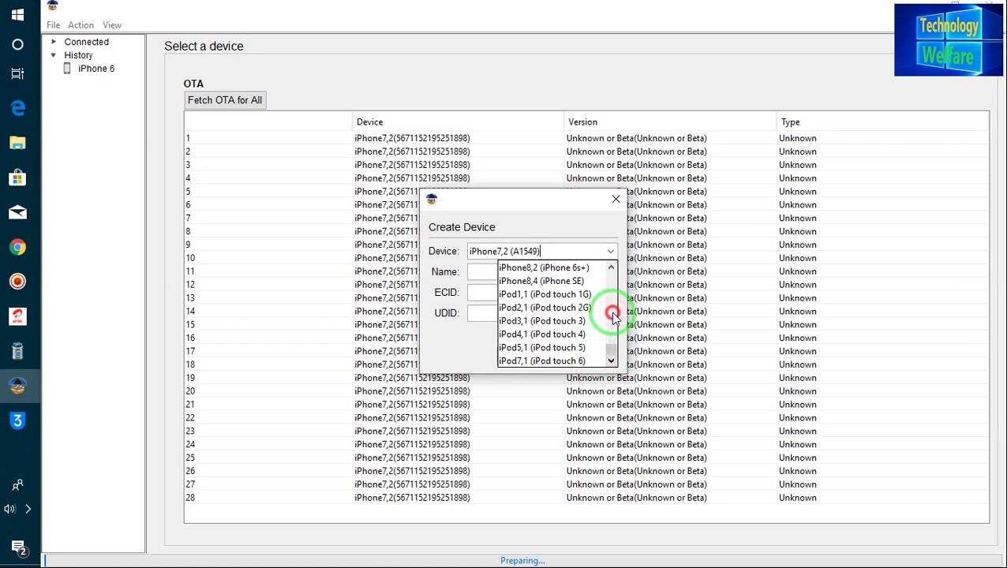
left_click(613, 312)
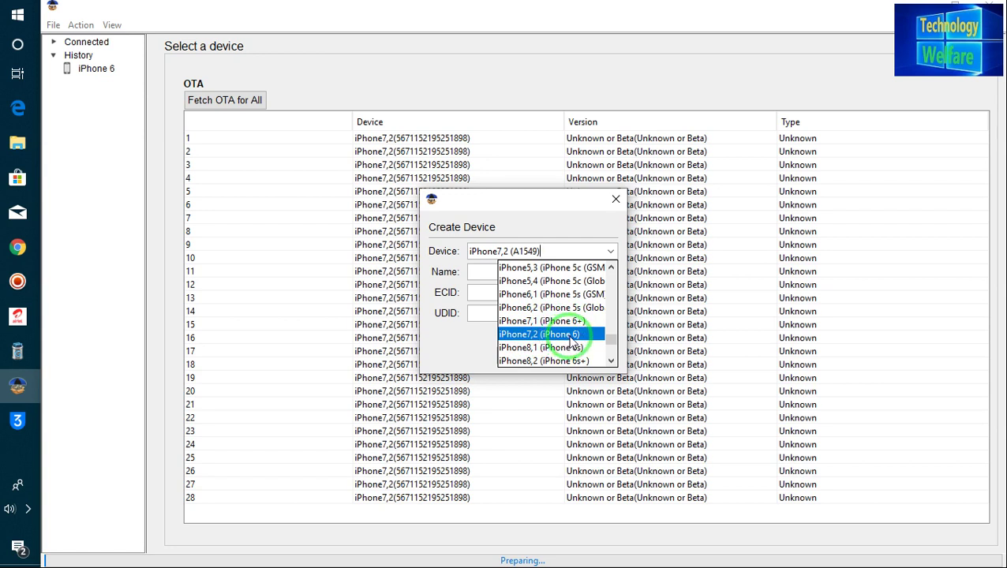
left_click(570, 342)
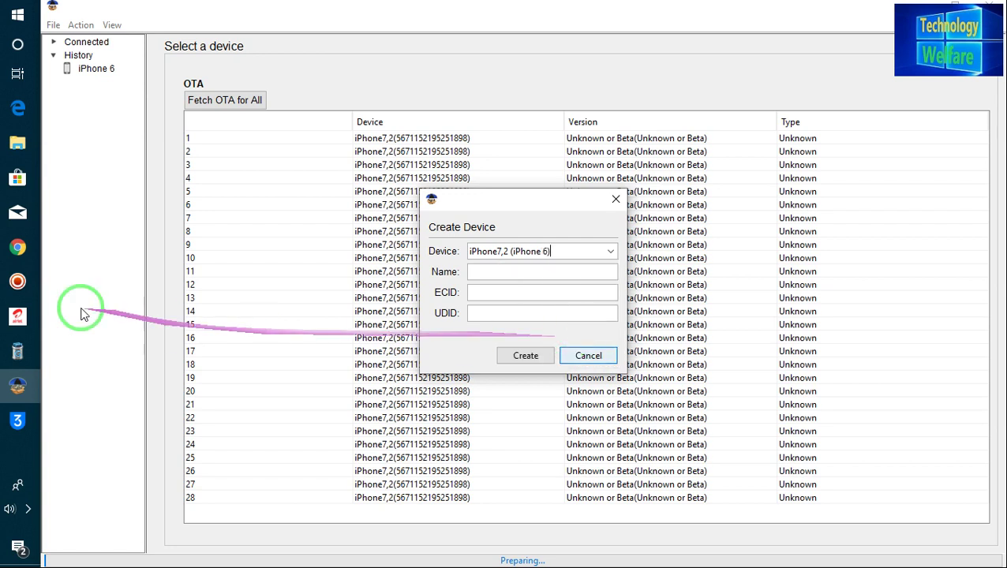
Step: Copy the iPhone 6's ECID from 3uTools into the form's ECID field
left_click(15, 423)
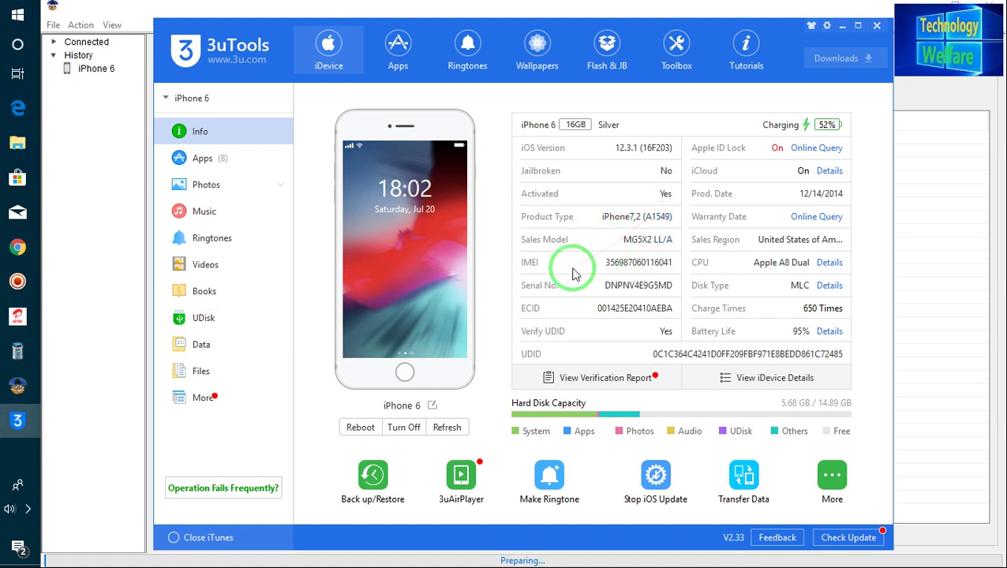
left_click(632, 311)
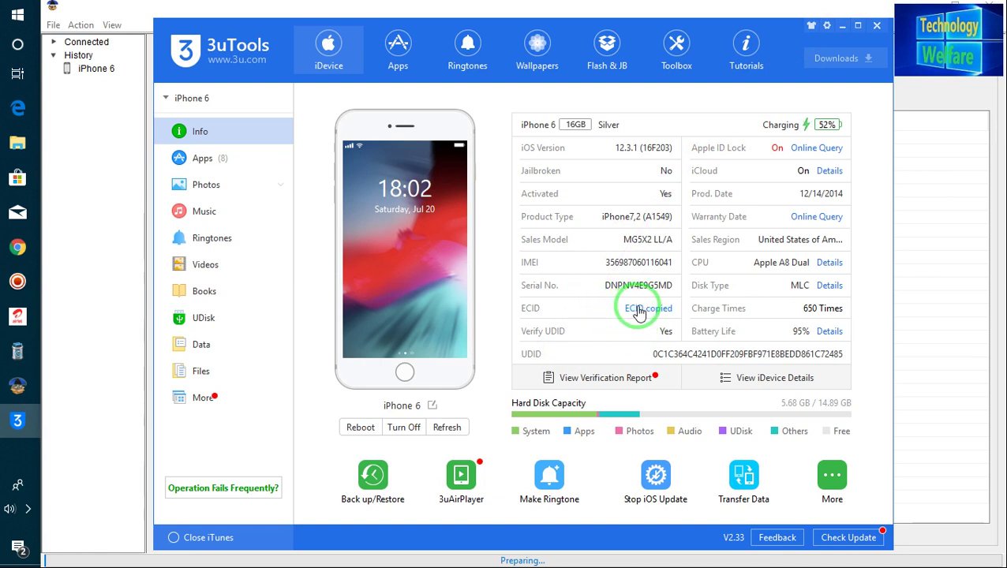
left_click(842, 26)
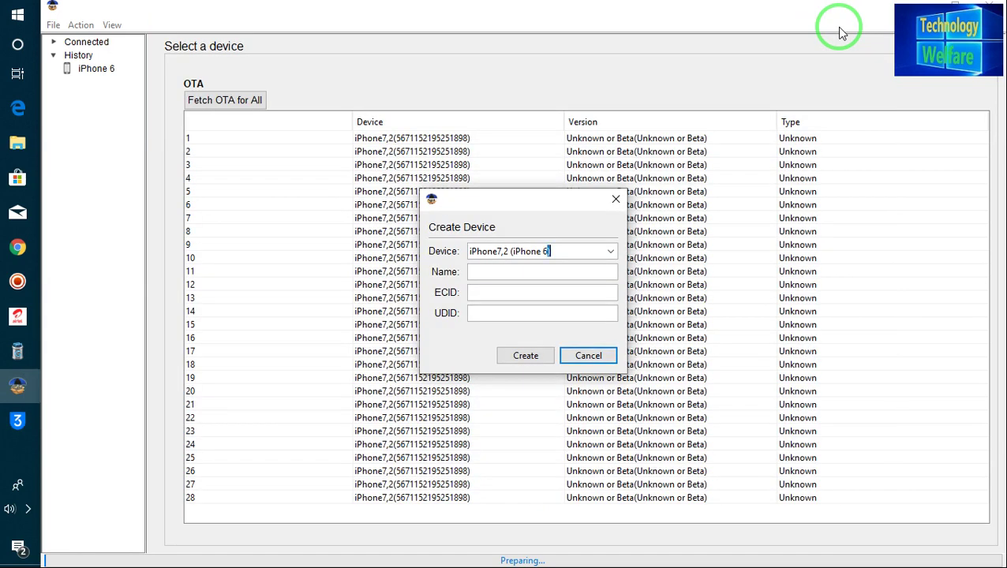
left_click(491, 291)
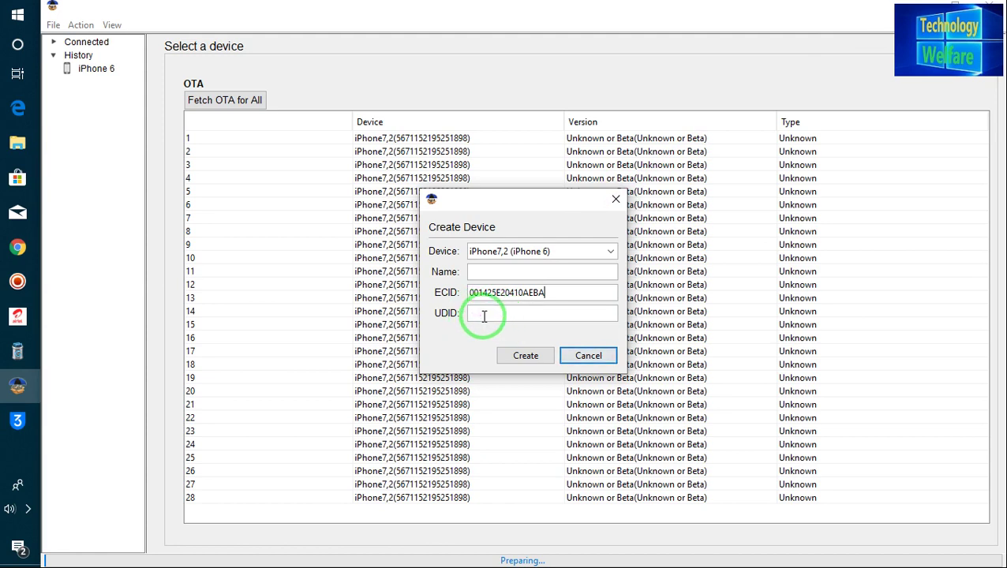
Step: Copy the iPhone 6's UDID from 3uTools and paste it into the UDID field
left_click(18, 422)
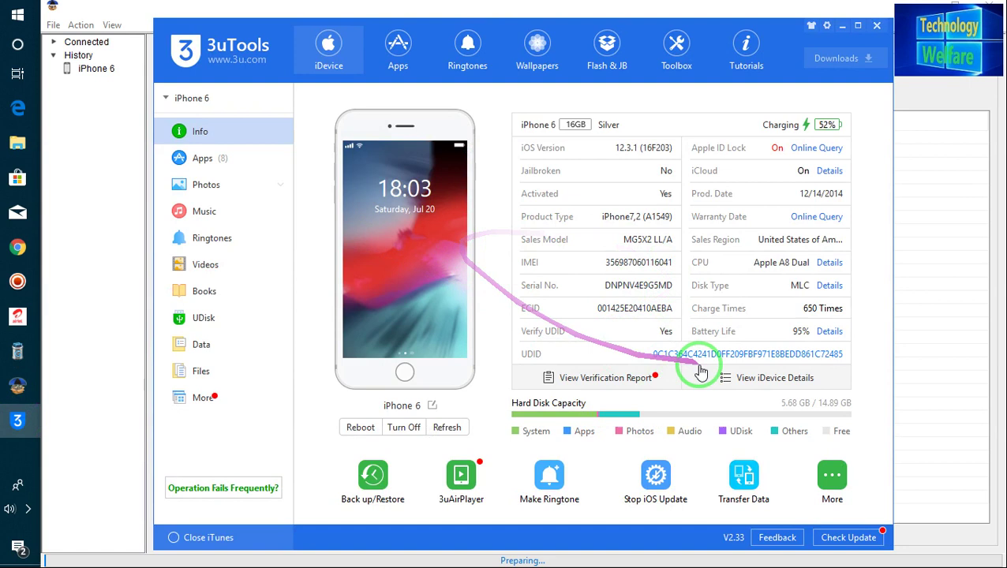
left_click(800, 357)
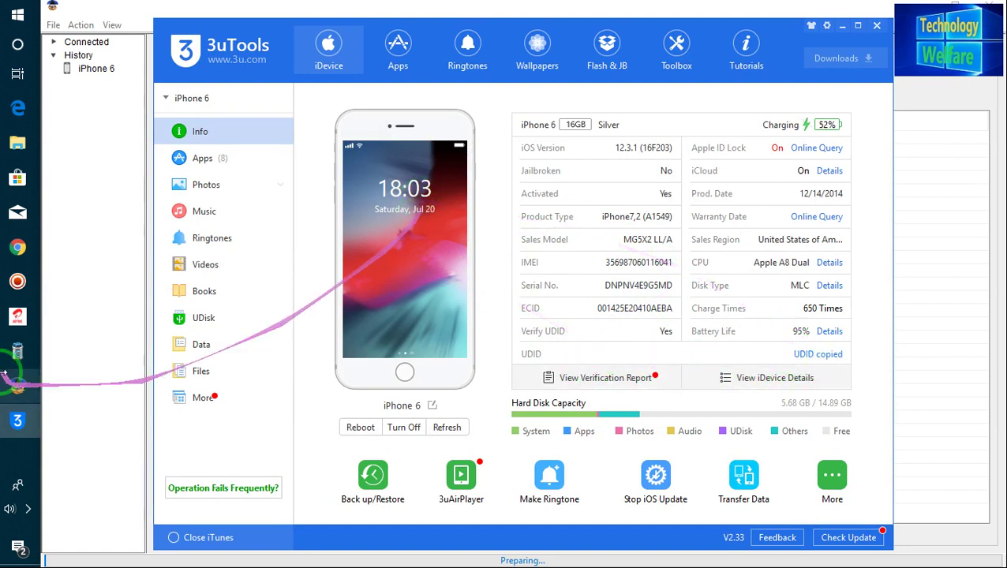
left_click(273, 5)
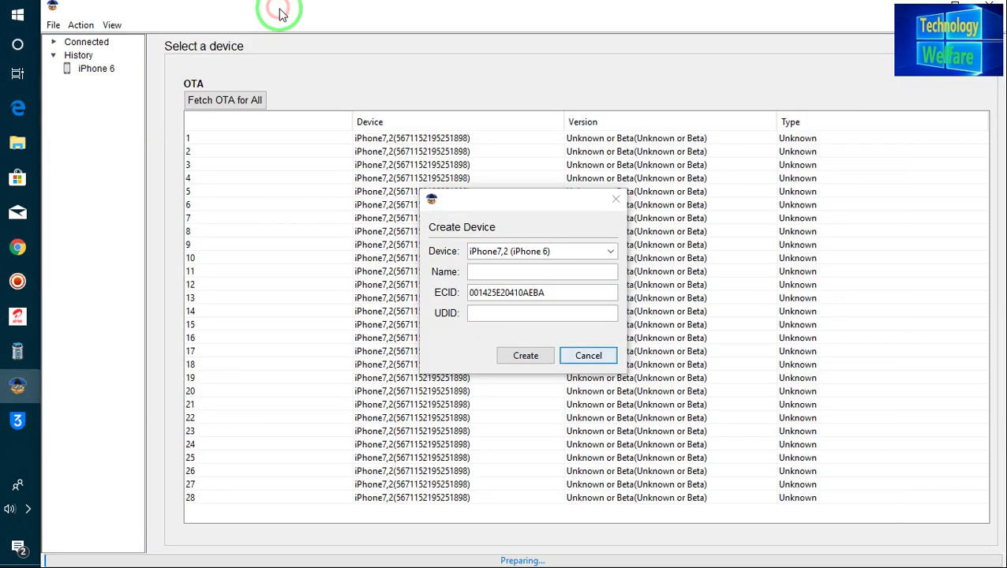
left_click(485, 312)
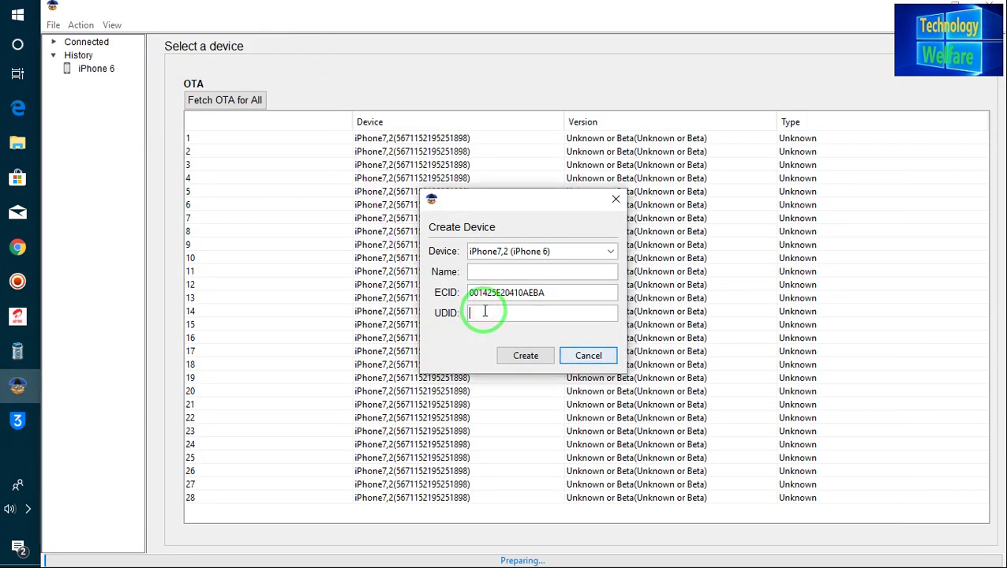
key("ctrl+v")
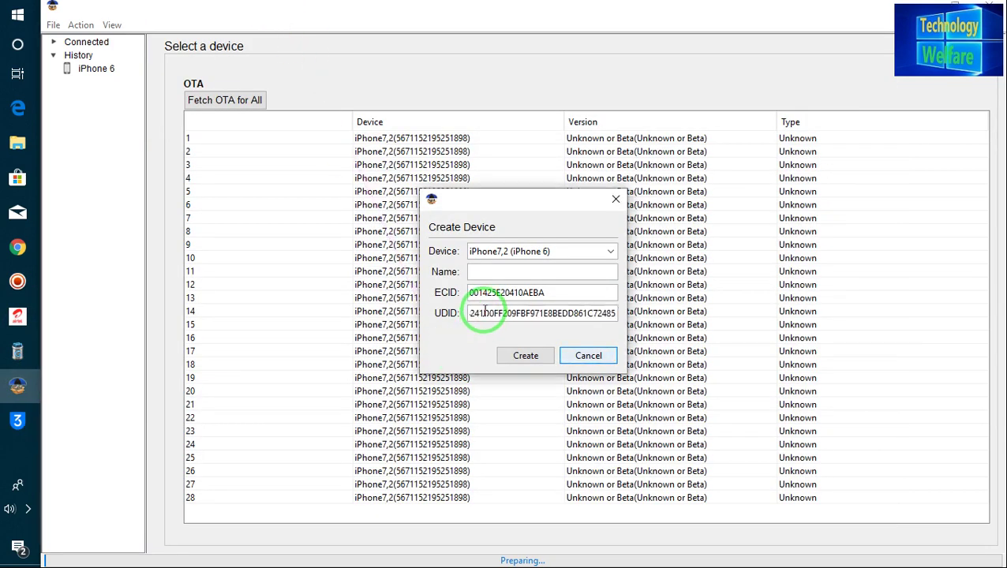
left_click(489, 271)
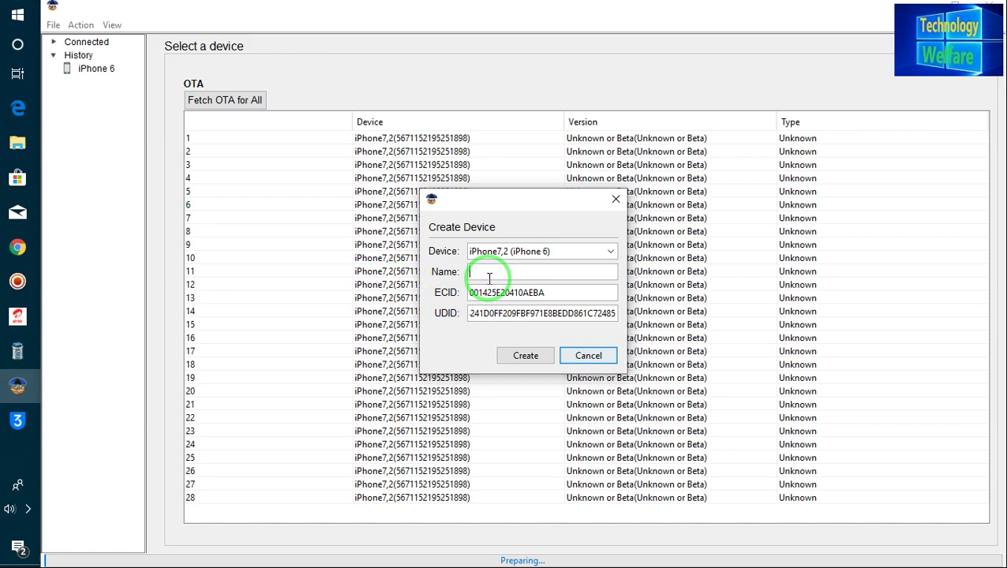
Step: Enter 'iPhone 6' as the device name and check the details against 3uTools
type("ipho")
type("ne6")
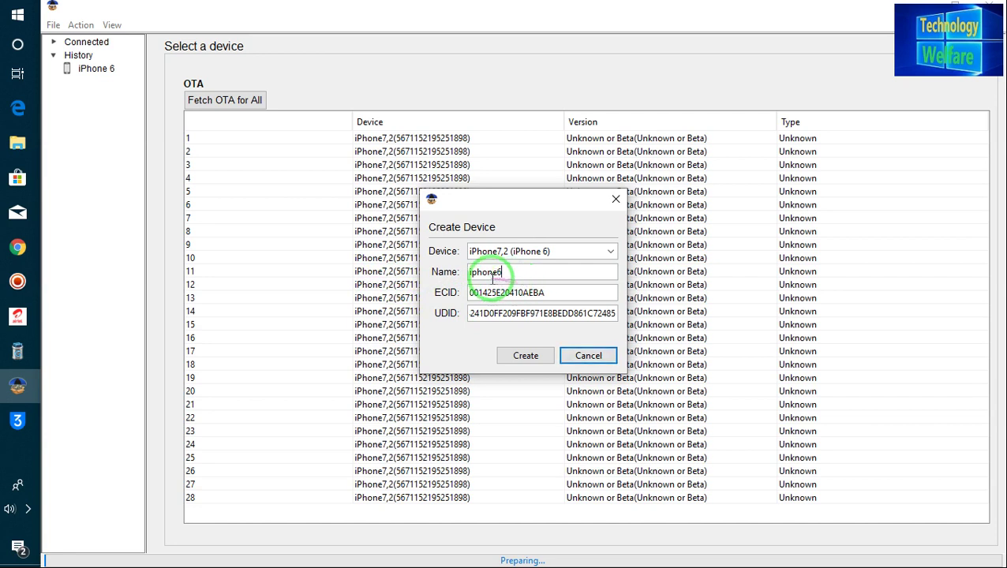
key("BackSpace")
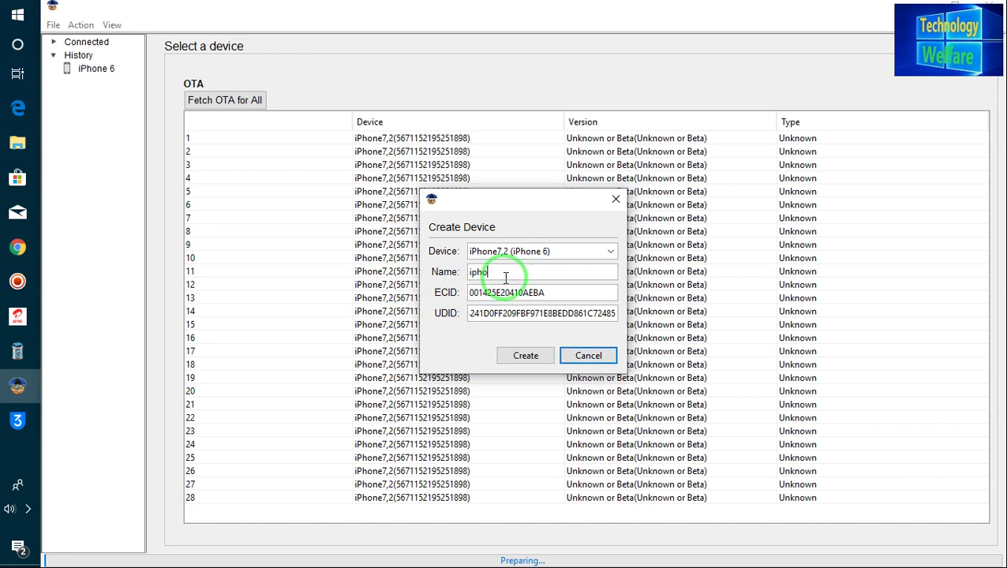
key("BackSpace")
key("BackSpace")
key("BackSpace")
type("Ph")
type("one ")
type("6")
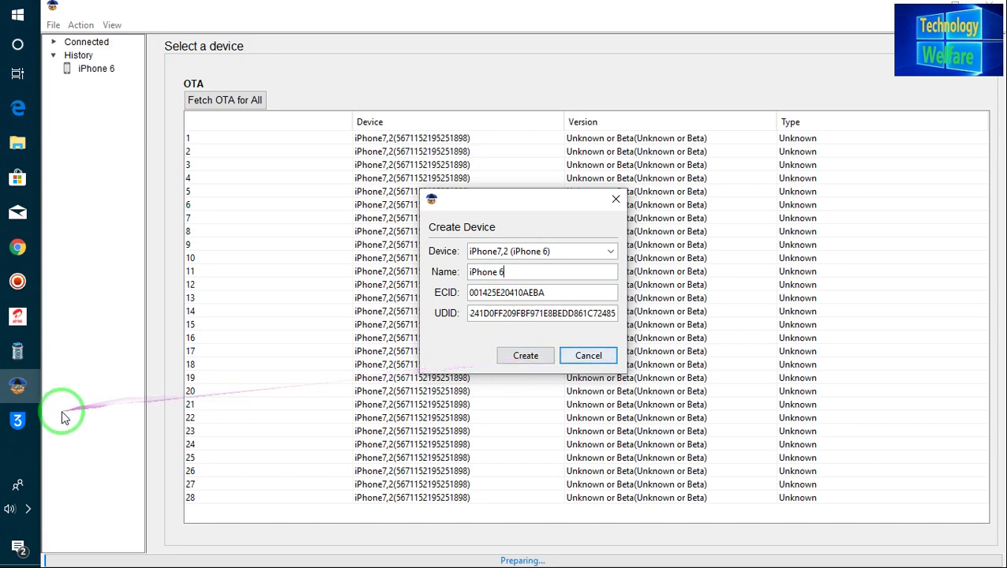
left_click(19, 421)
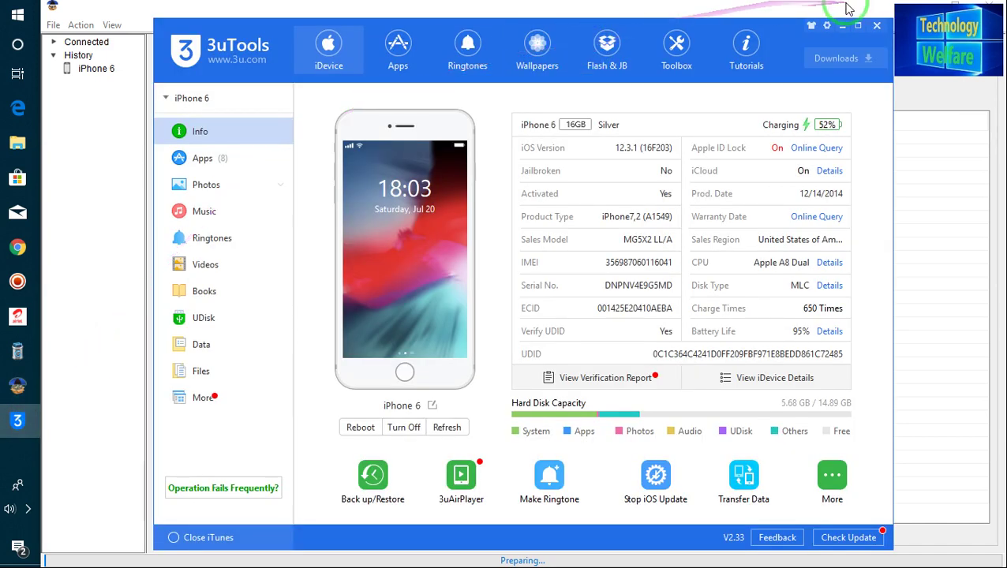
left_click(879, 27)
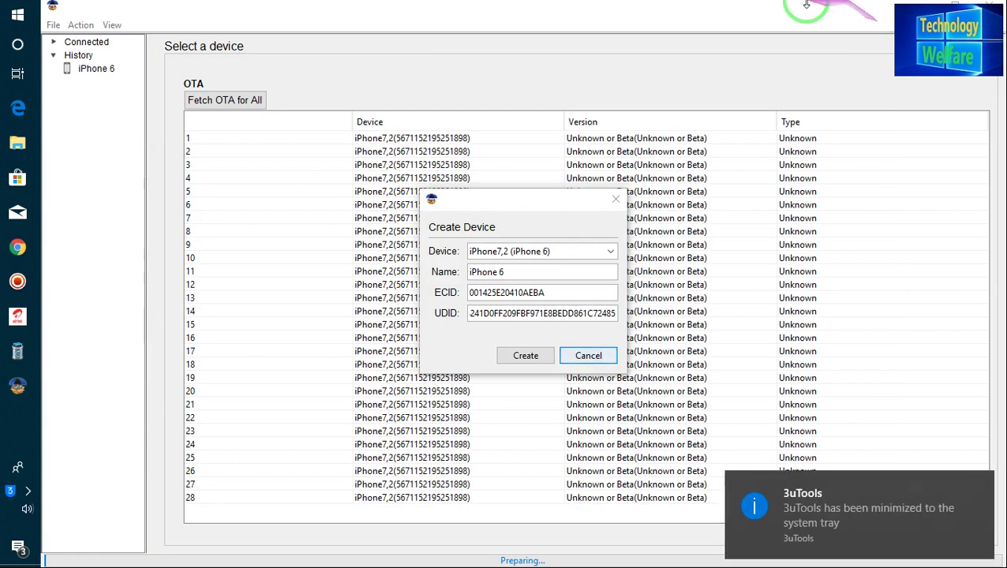
left_click(524, 356)
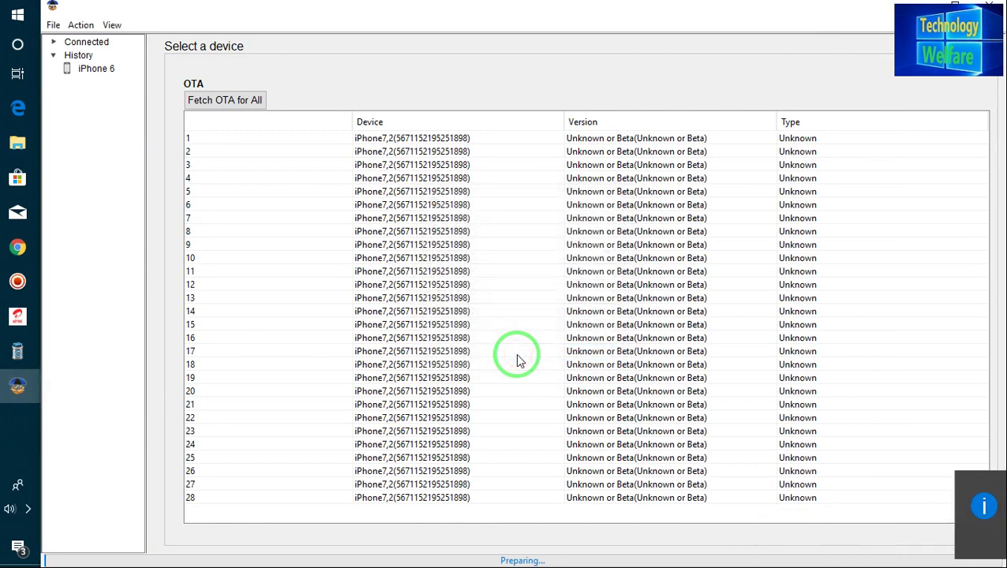